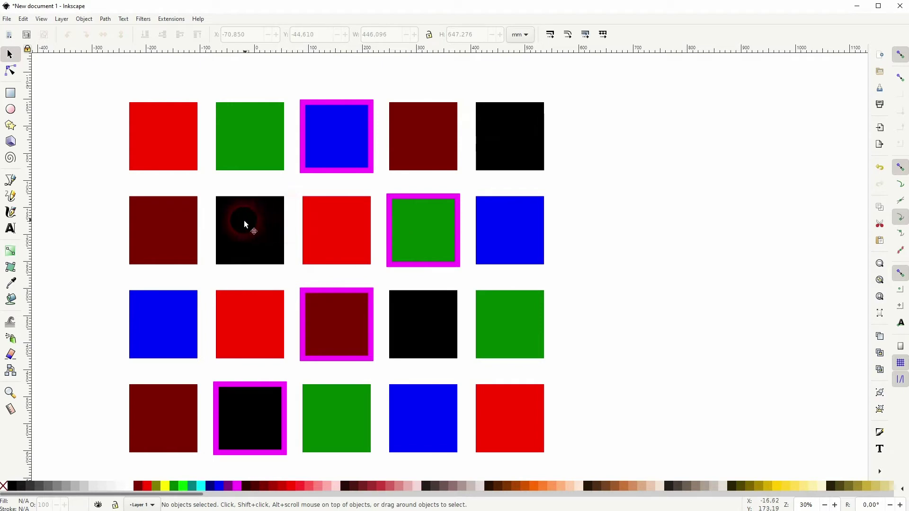
# Step: Select the top-left red square plus every square sharing its red fill colour
pyautogui.click(173, 156)
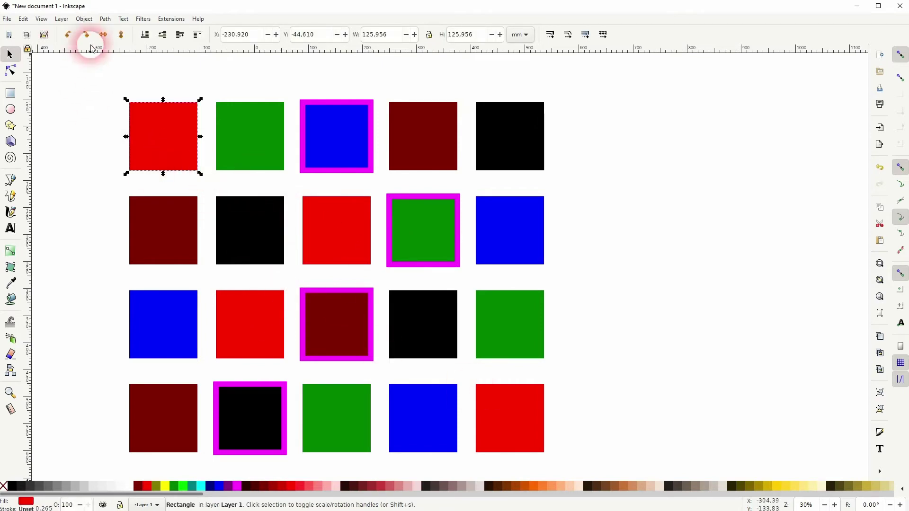
pyautogui.click(41, 19)
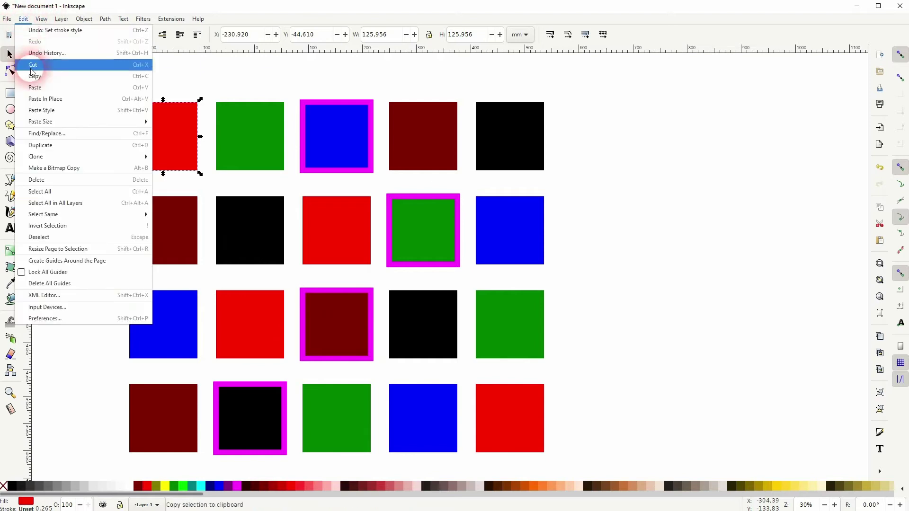
pyautogui.moveTo(85, 214)
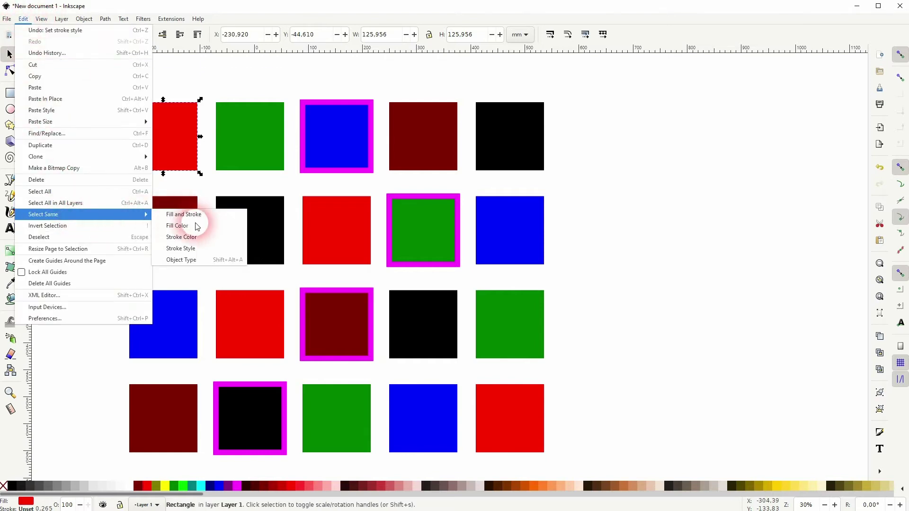
pyautogui.click(172, 226)
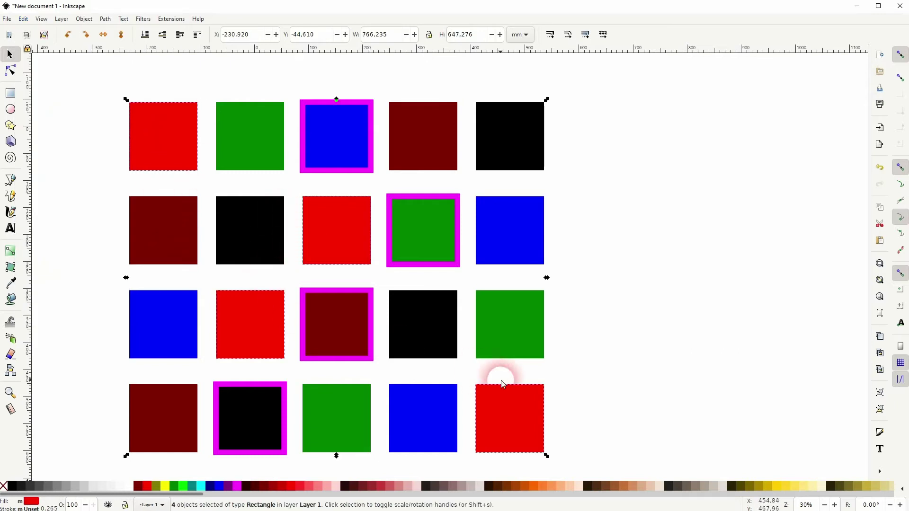
# Step: In Fill and Stroke, lower the red squares' opacity, restore it to 100, then deselect
pyautogui.click(84, 18)
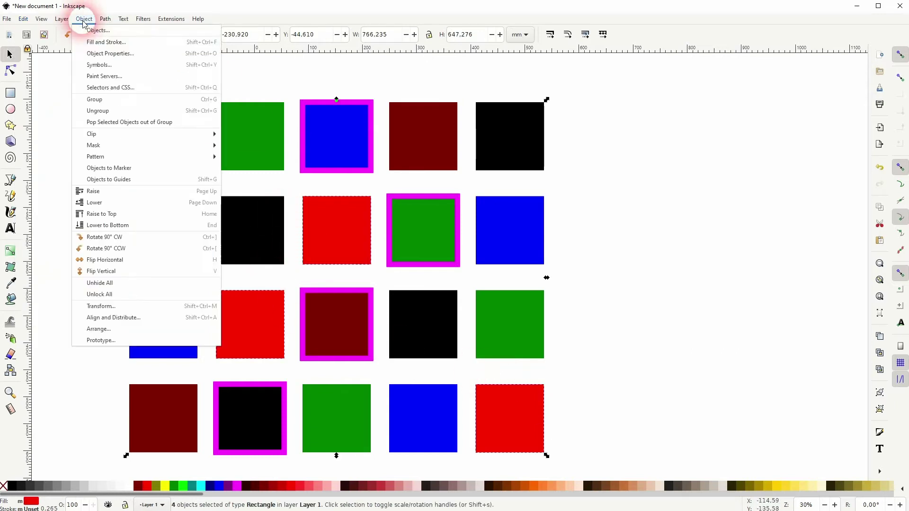
pyautogui.click(105, 42)
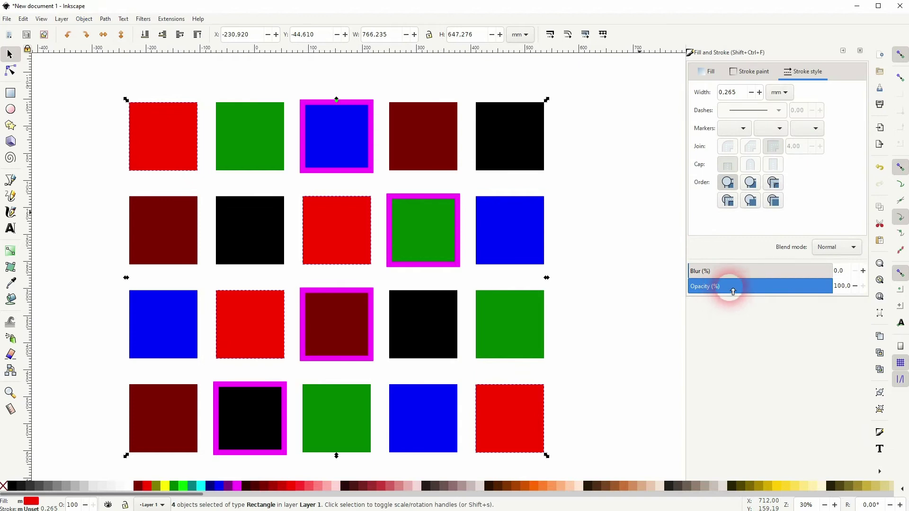
pyautogui.moveTo(732, 286); pyautogui.dragTo(672, 287)
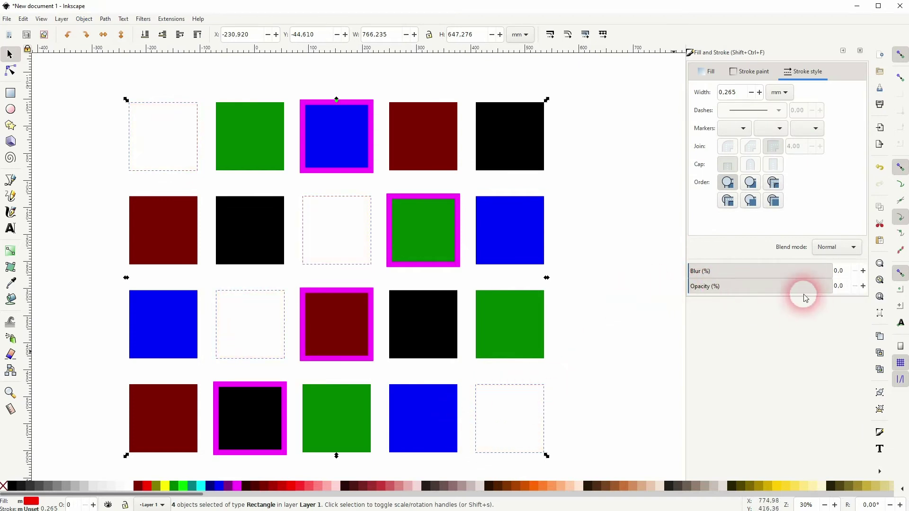
pyautogui.moveTo(732, 286); pyautogui.dragTo(886, 285)
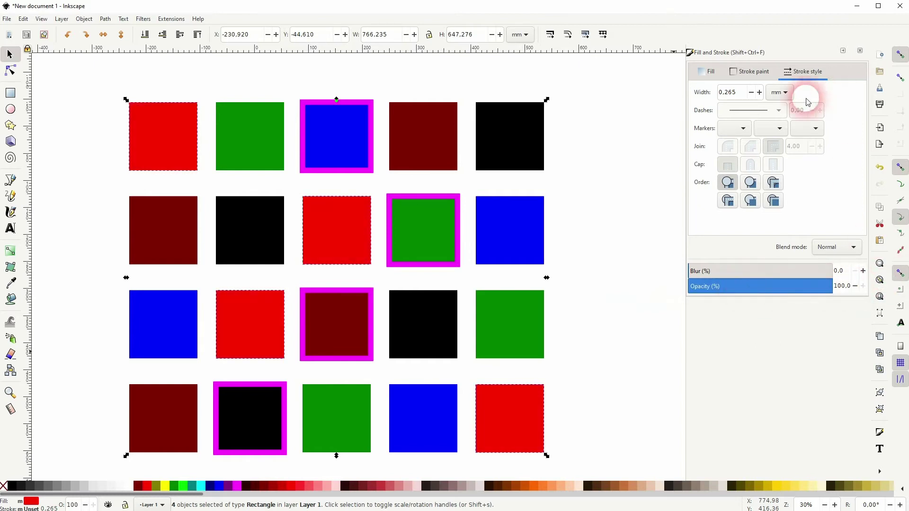
pyautogui.click(645, 231)
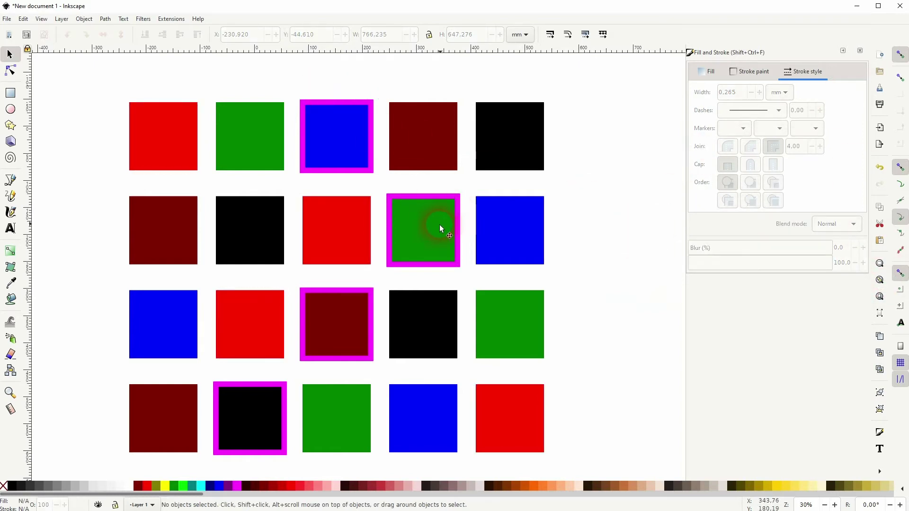
# Step: Select the blue square and all others with the same magenta stroke, then adjust their opacity
pyautogui.click(328, 144)
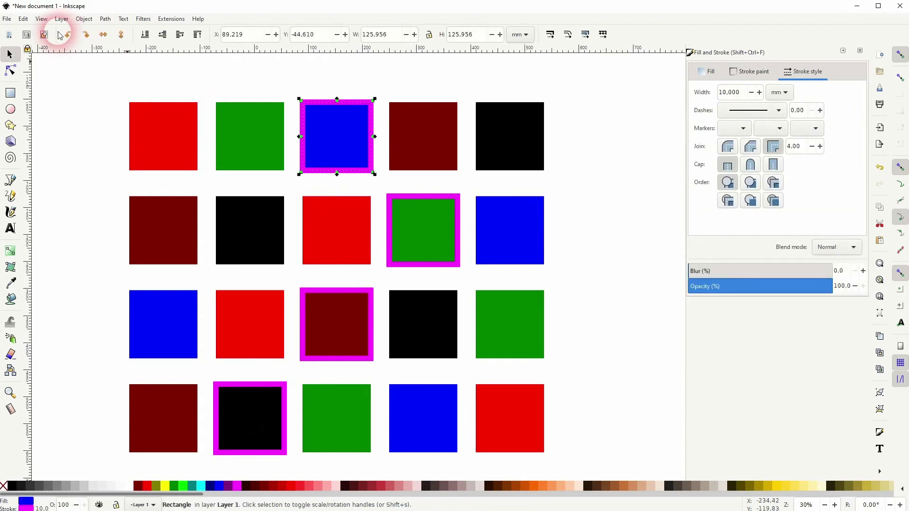
pyautogui.click(24, 19)
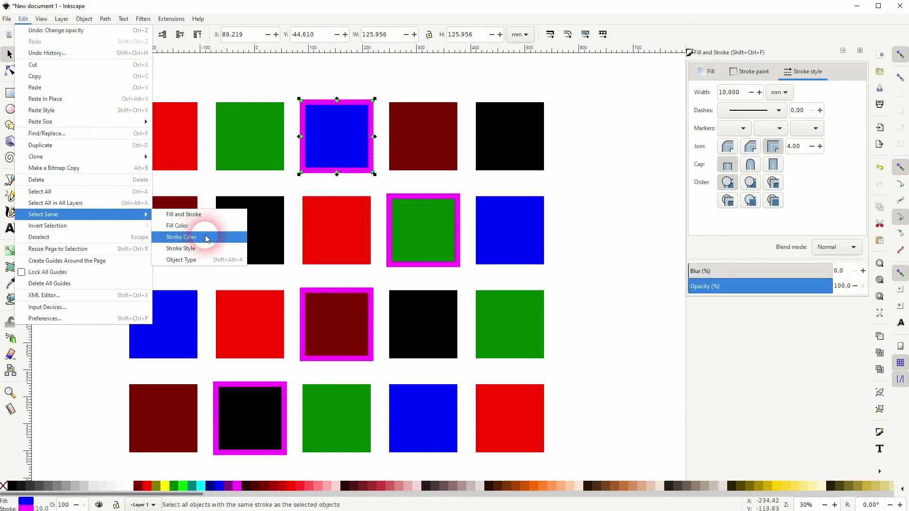
pyautogui.click(182, 238)
pyautogui.moveTo(707, 286); pyautogui.dragTo(849, 288)
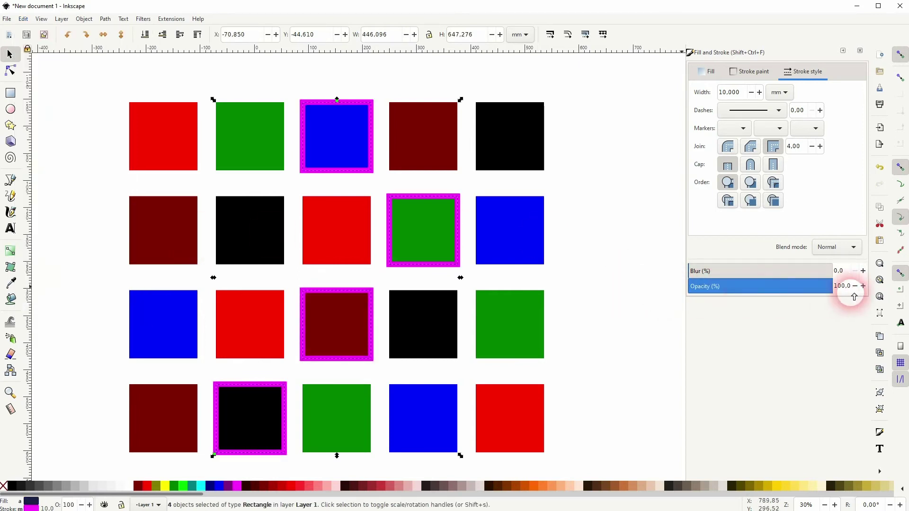
# Step: Select all twenty squares by matching stroke style, dip opacity to 26.8, then restore 100
pyautogui.click(23, 18)
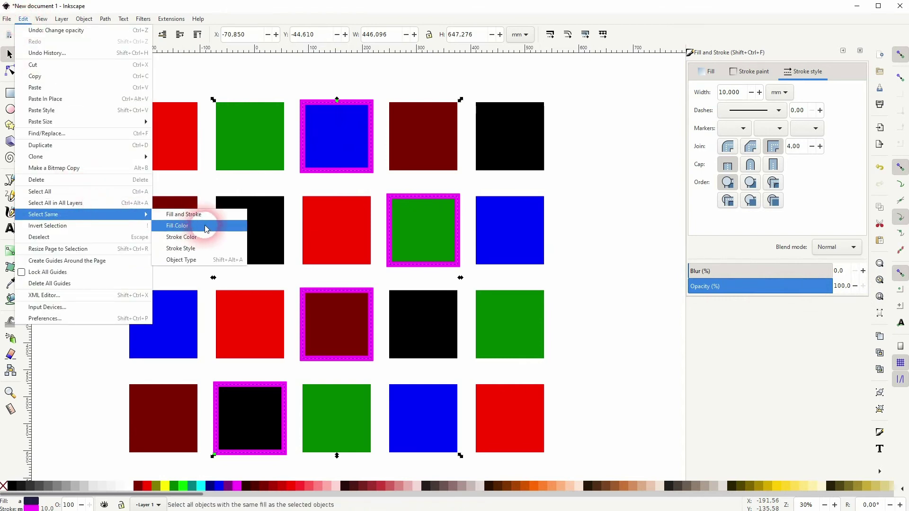
pyautogui.moveTo(85, 214)
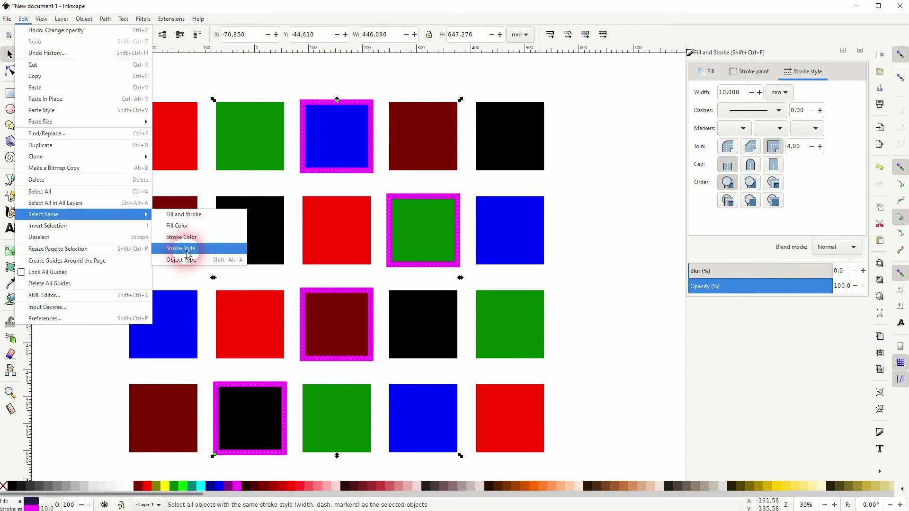
pyautogui.click(191, 260)
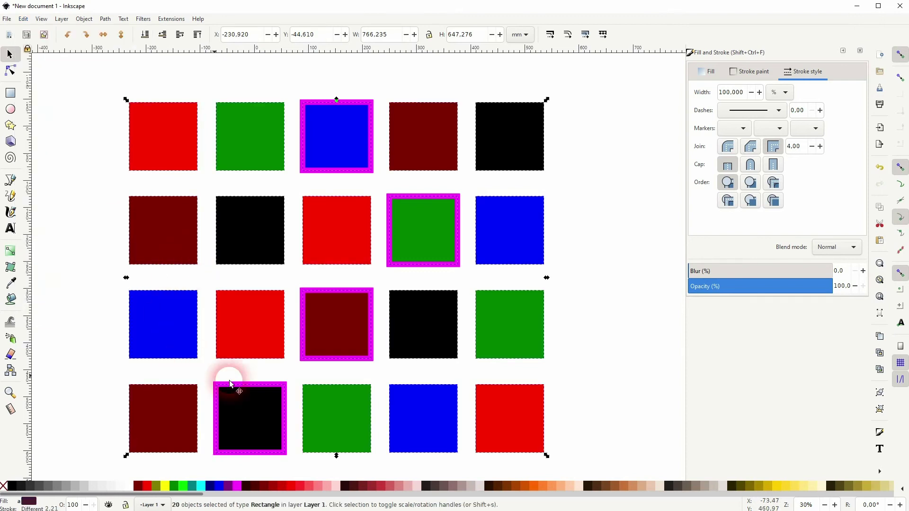
pyautogui.click(730, 286)
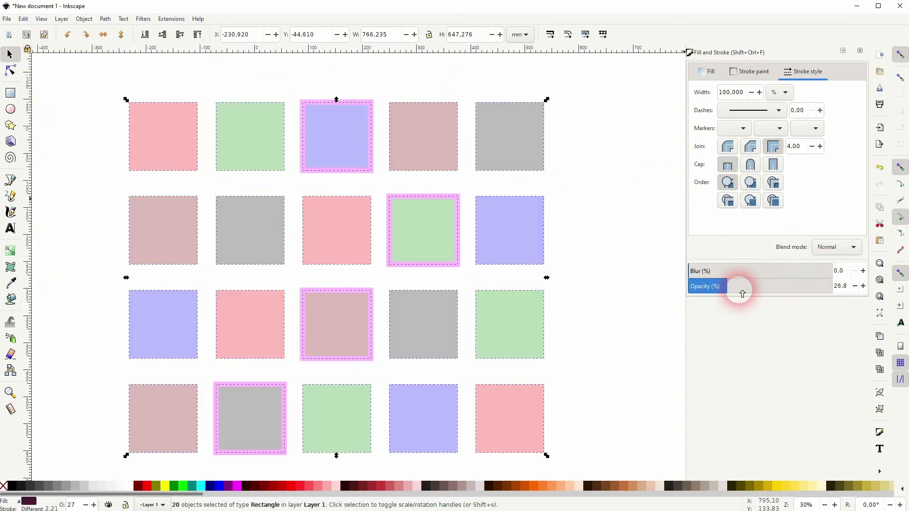
pyautogui.moveTo(730, 286); pyautogui.dragTo(833, 285)
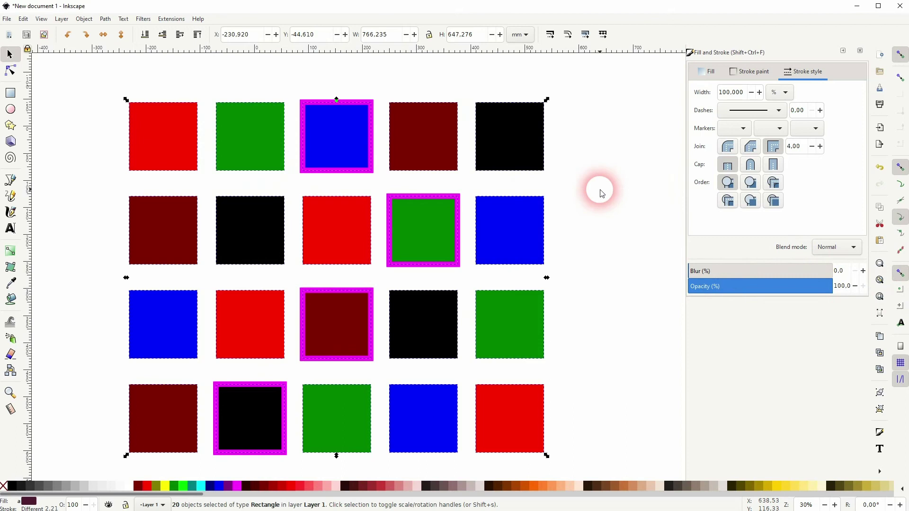